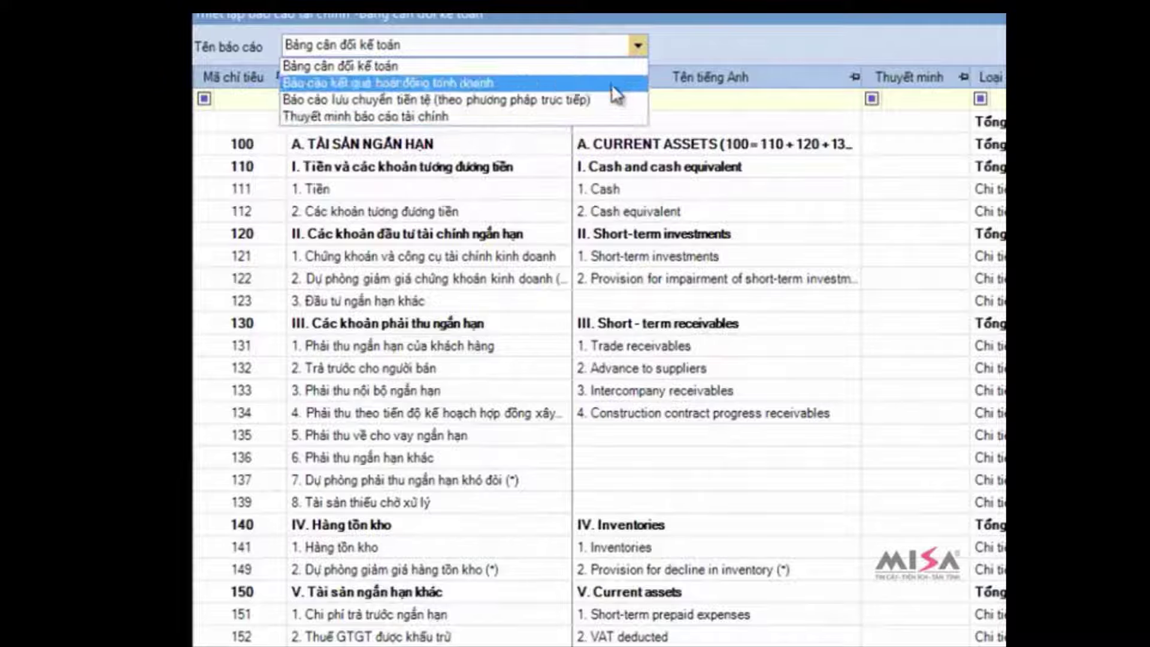
Step: Select the Bảng cân đối kế toán report for setup
{"action": "left_click", "coordinate": [615, 60]}
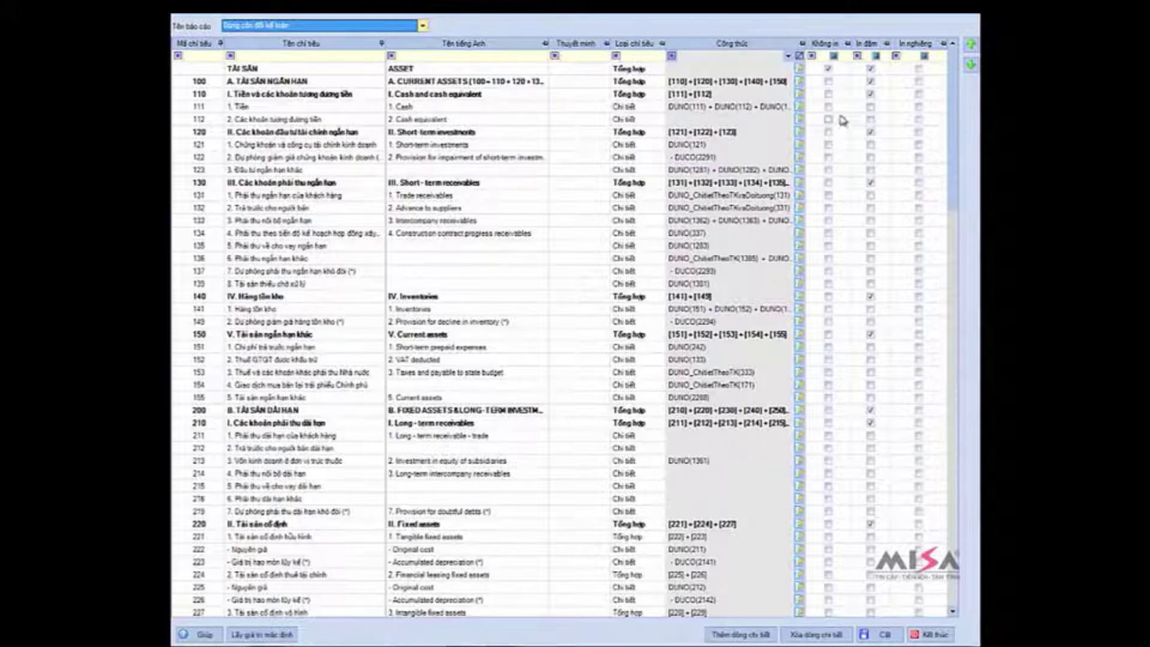
{"action": "left_click", "coordinate": [918, 132]}
{"action": "left_click", "coordinate": [919, 145]}
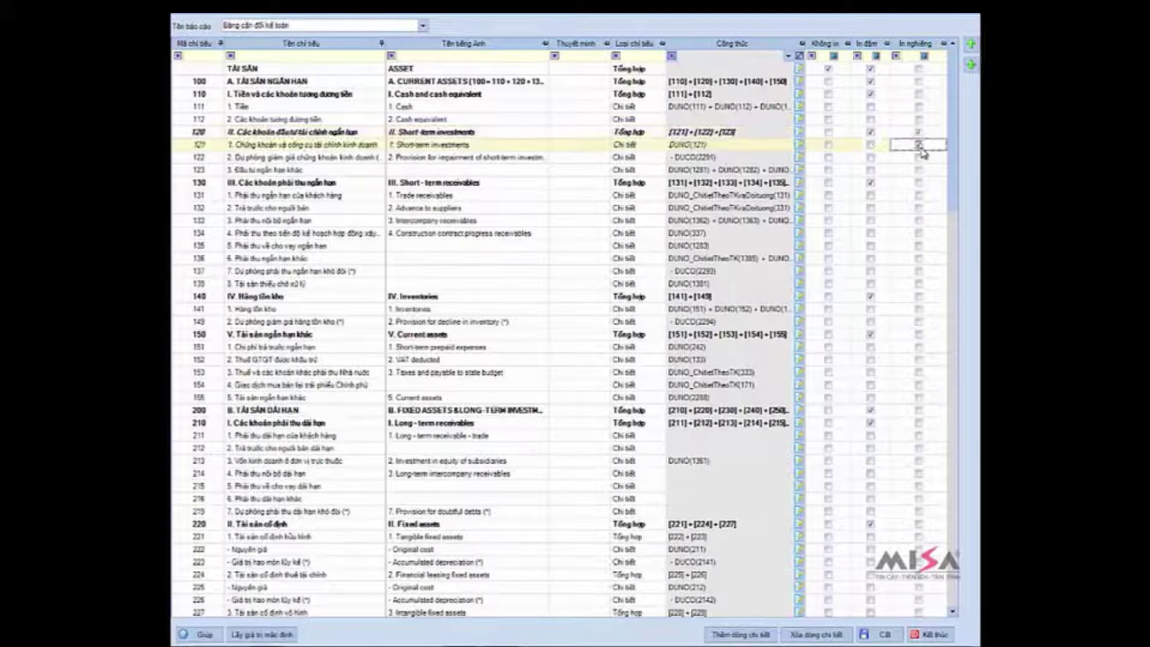
{"action": "left_click", "coordinate": [919, 158]}
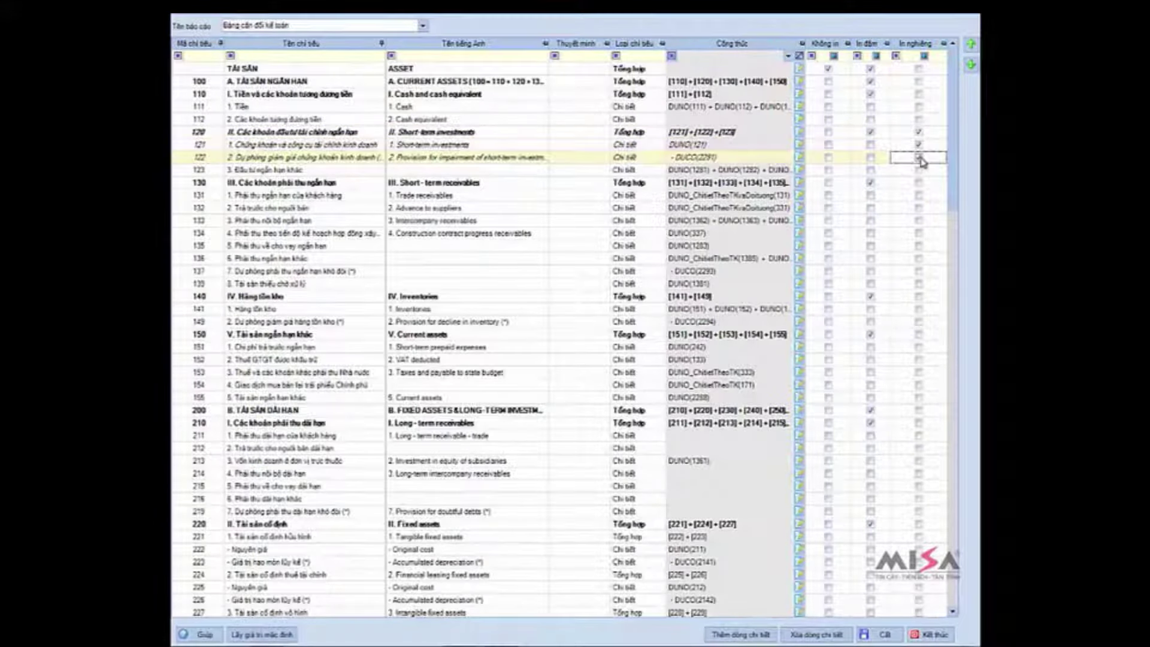
{"action": "left_click", "coordinate": [919, 145]}
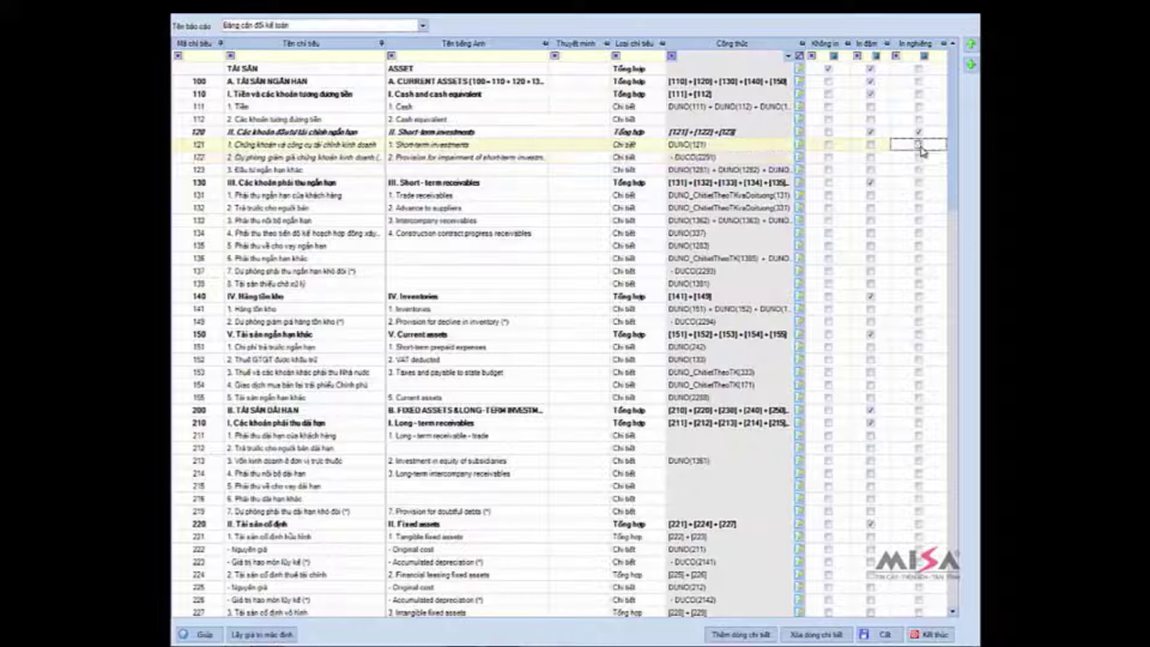
{"action": "left_click", "coordinate": [918, 132]}
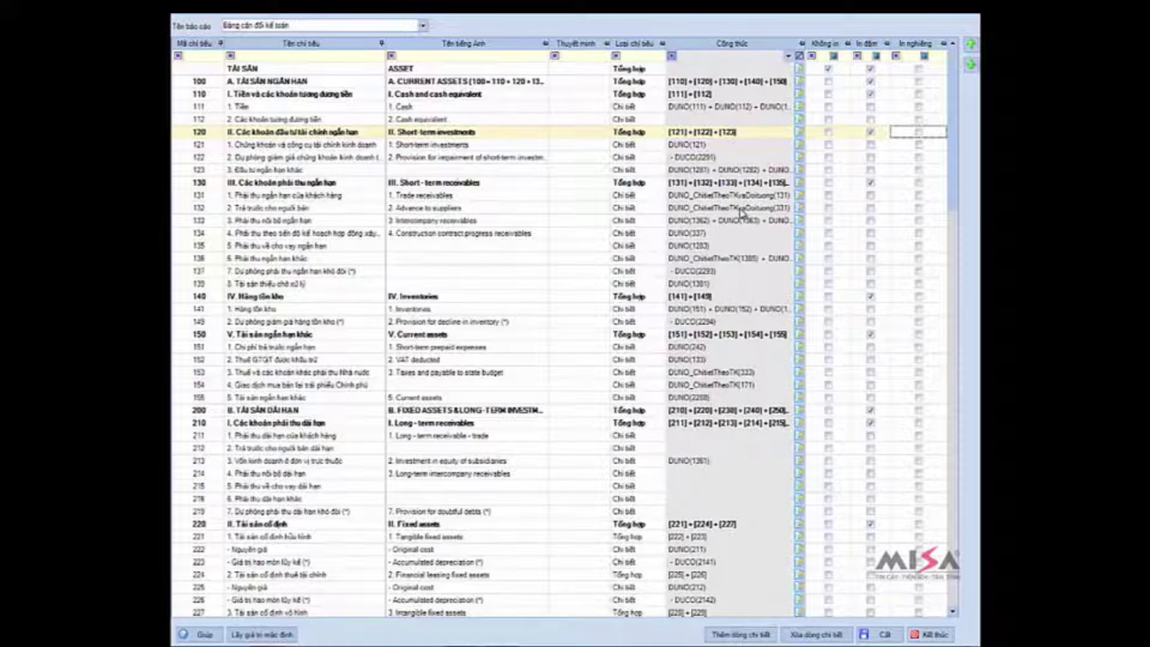
Step: Open the formula builder for item 134, Construction contract progress receivables, and delete its existing formula line
{"action": "left_click", "coordinate": [523, 233]}
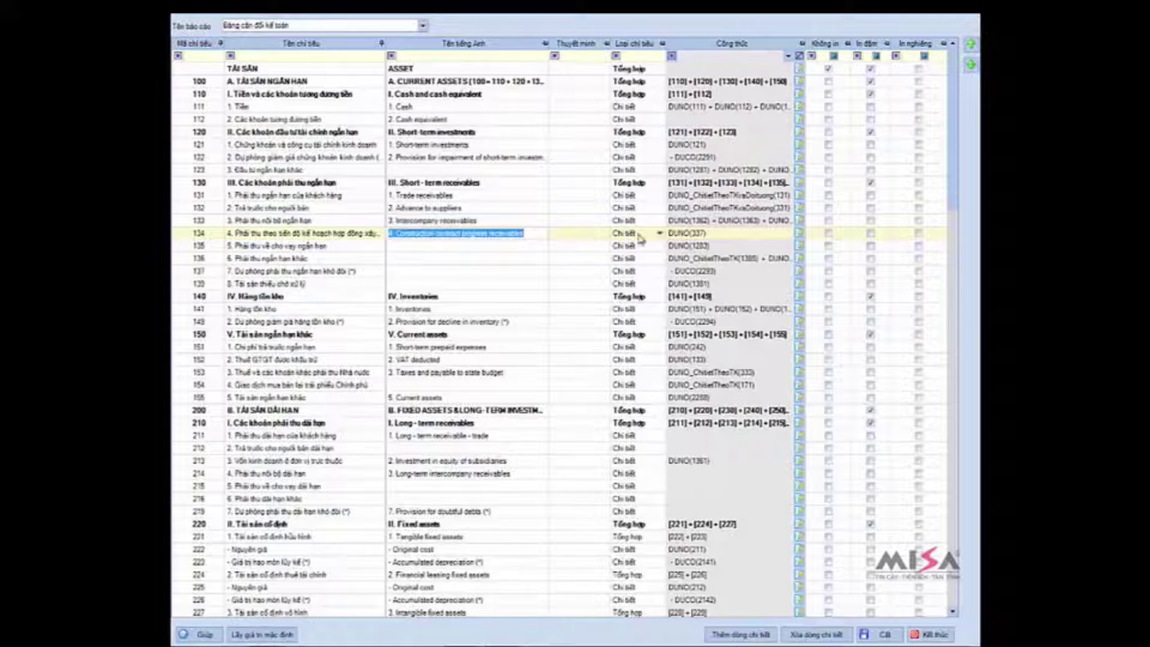
{"action": "left_click", "coordinate": [799, 234]}
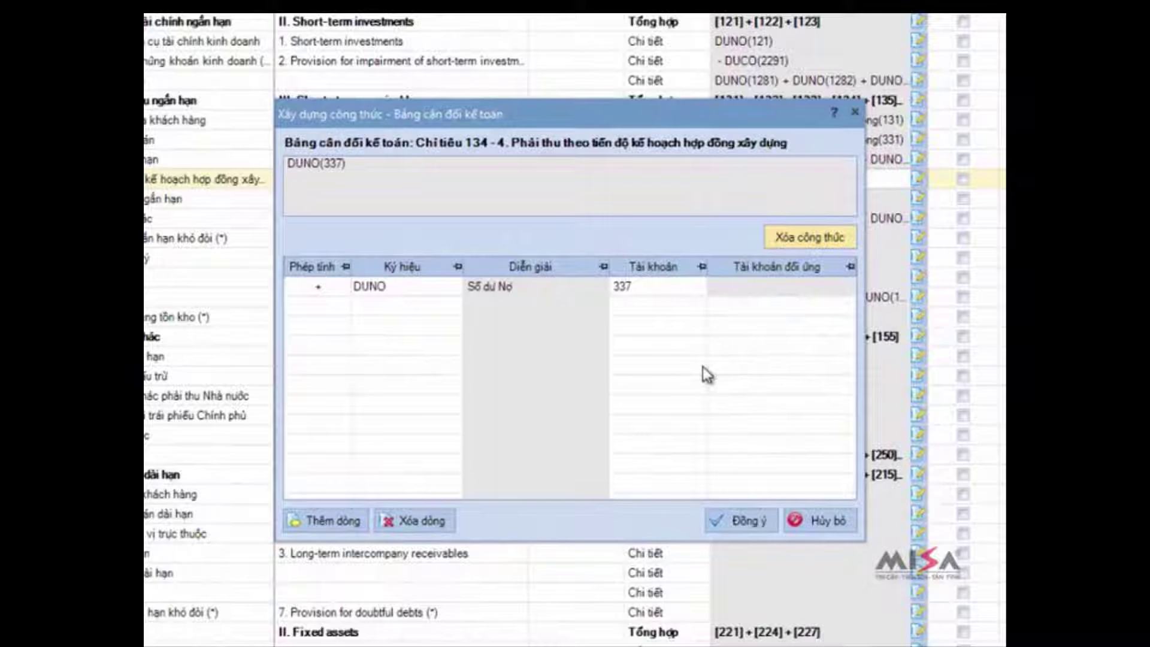
{"action": "left_click", "coordinate": [639, 288]}
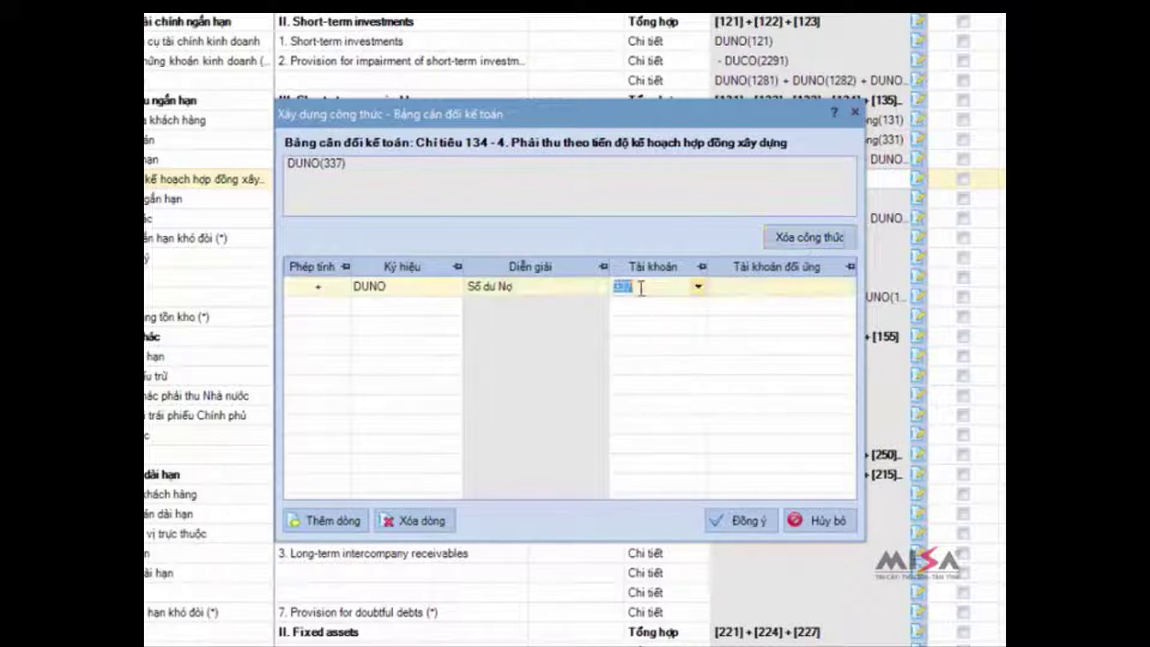
{"action": "left_click", "coordinate": [432, 526]}
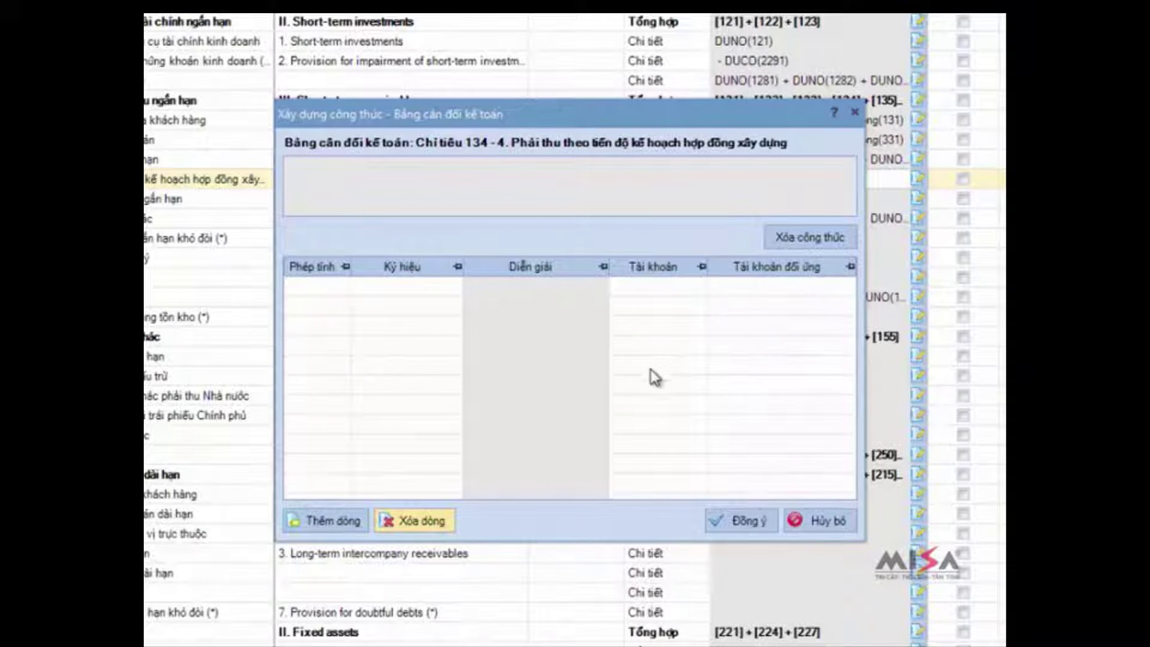
Step: Add a formula line for item 134 with the + operation and the DUNO symbol
{"action": "left_click", "coordinate": [349, 522]}
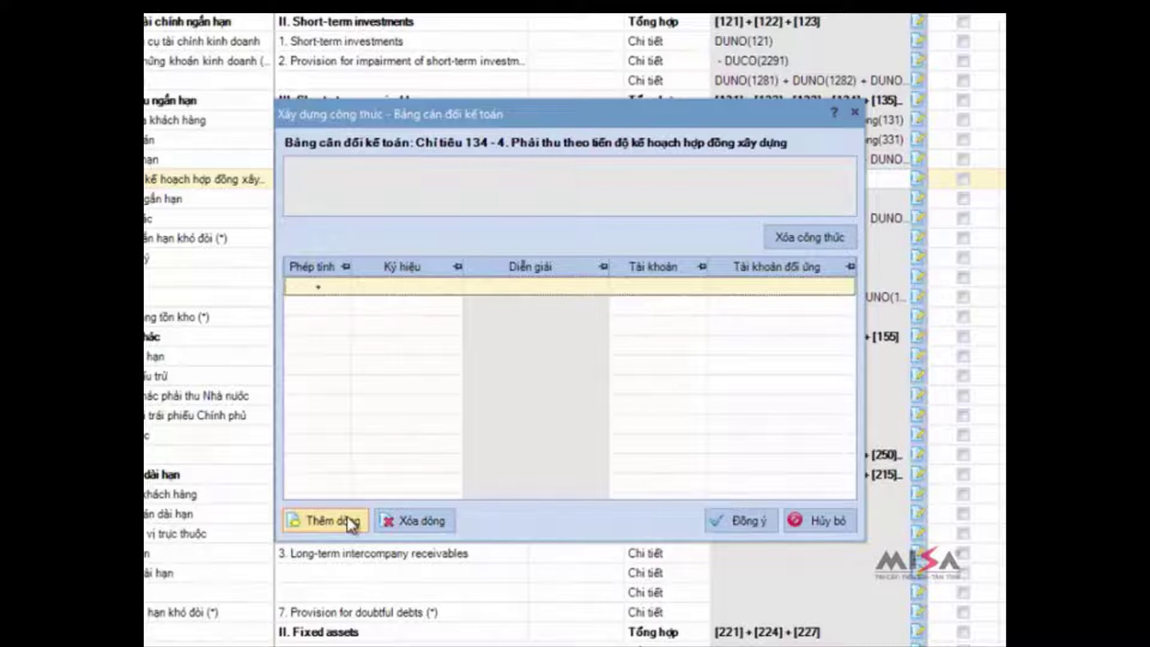
{"action": "left_click", "coordinate": [342, 289]}
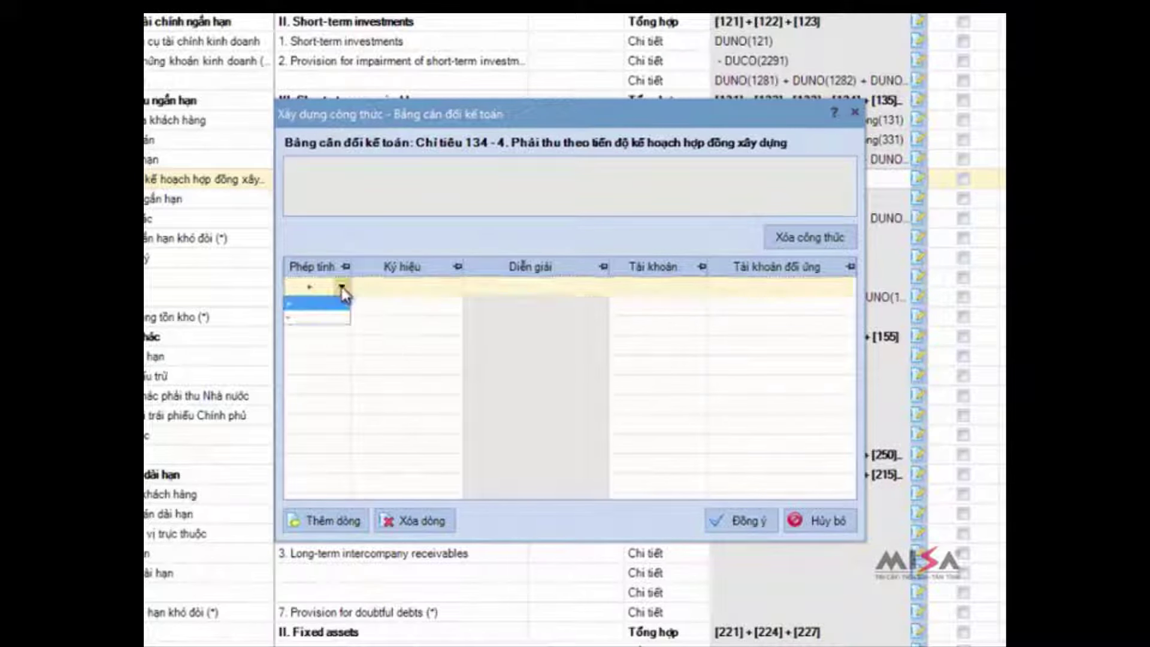
{"action": "left_click", "coordinate": [337, 306]}
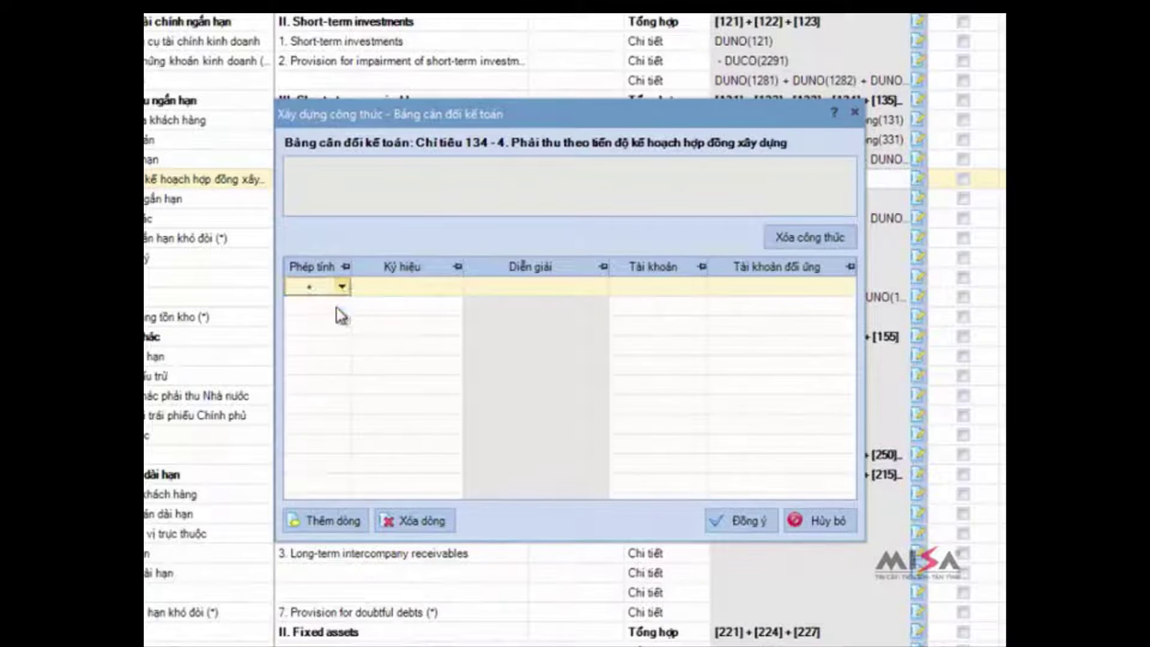
{"action": "left_click", "coordinate": [455, 290]}
{"action": "left_click", "coordinate": [455, 290]}
{"action": "left_click", "coordinate": [450, 304]}
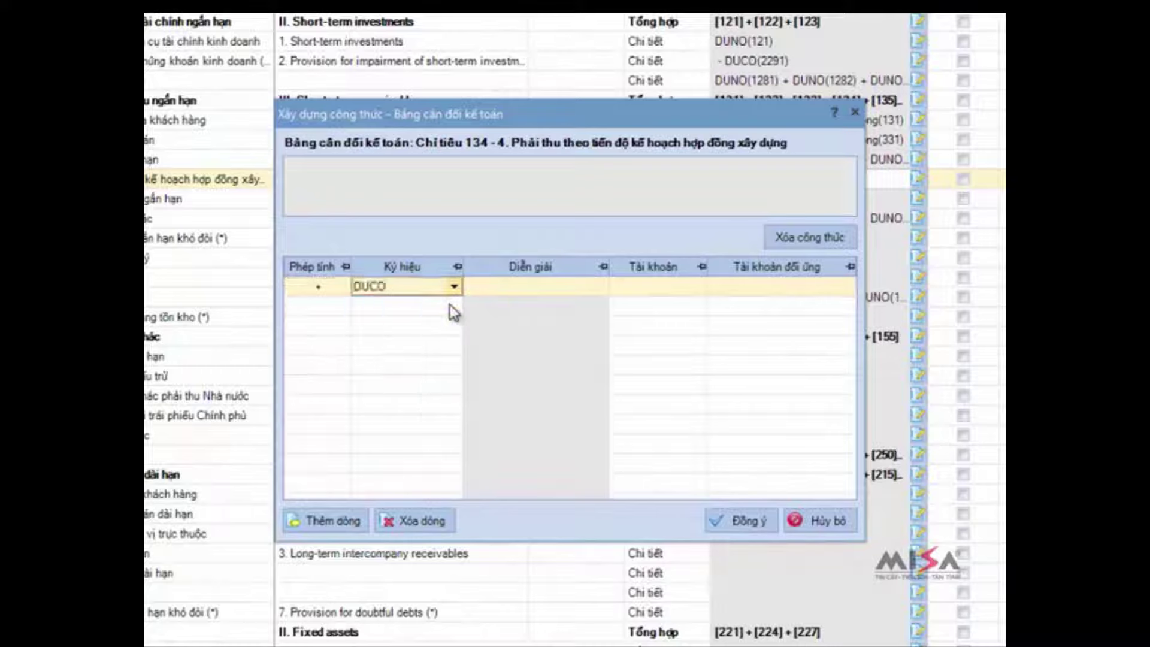
Step: Complete the item 134 formula with account 337 and save the report setup
{"action": "left_click", "coordinate": [696, 288]}
{"action": "type", "text": "33"}
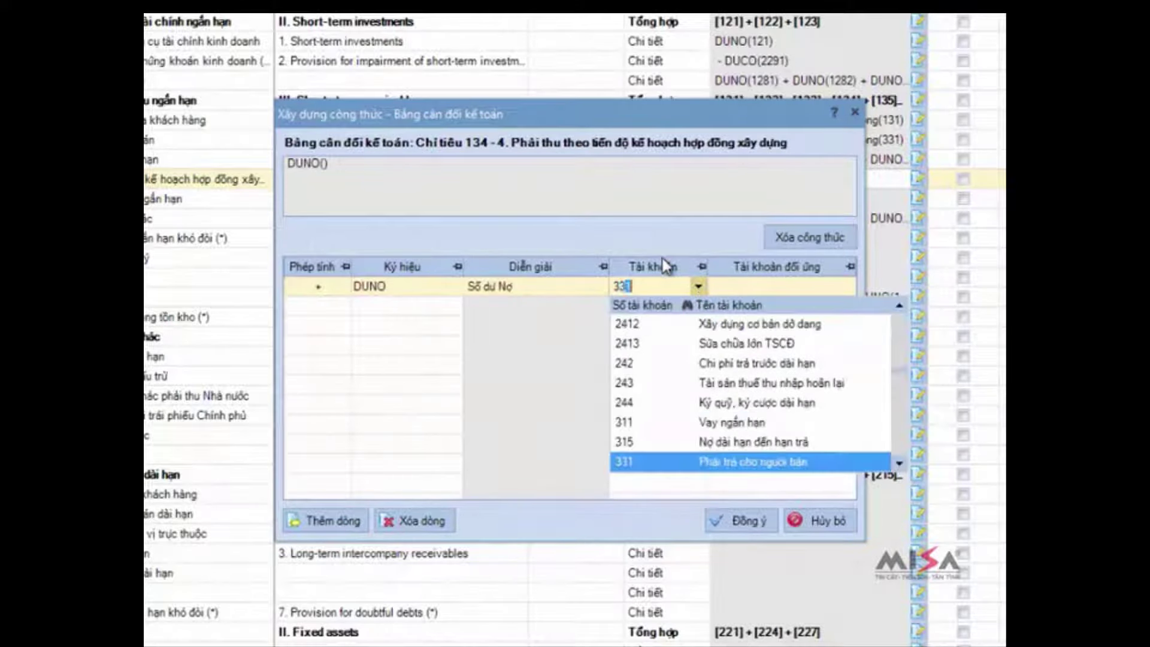
{"action": "type", "text": "7"}
{"action": "key", "text": "Return"}
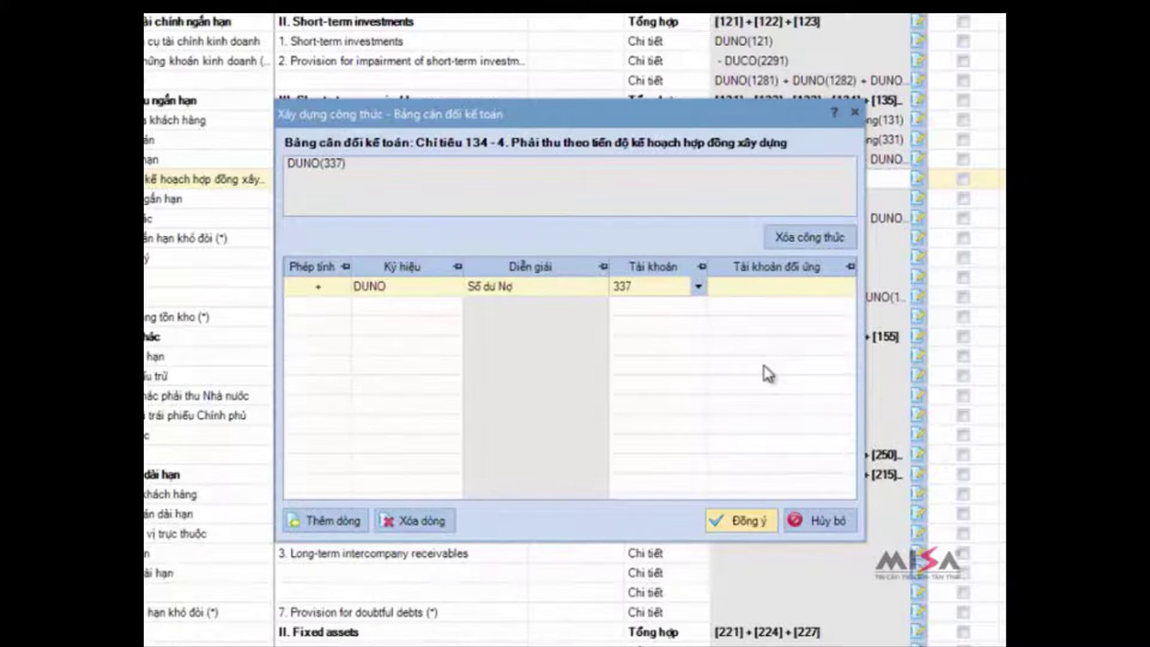
{"action": "left_click", "coordinate": [741, 521]}
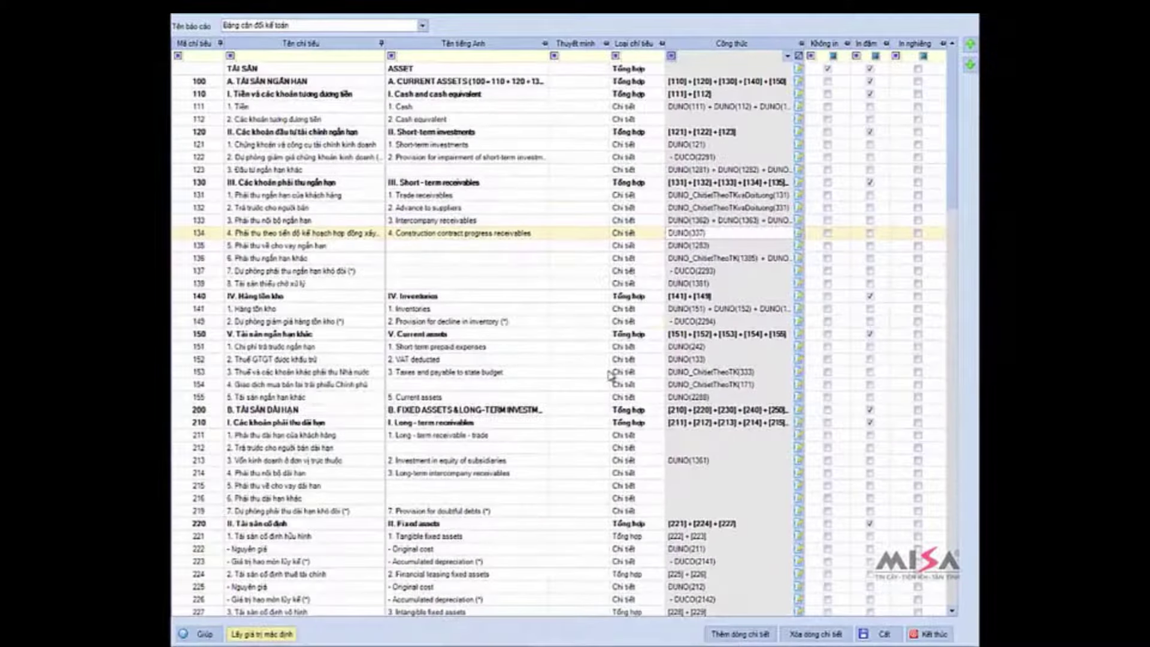
{"action": "left_click", "coordinate": [890, 635]}
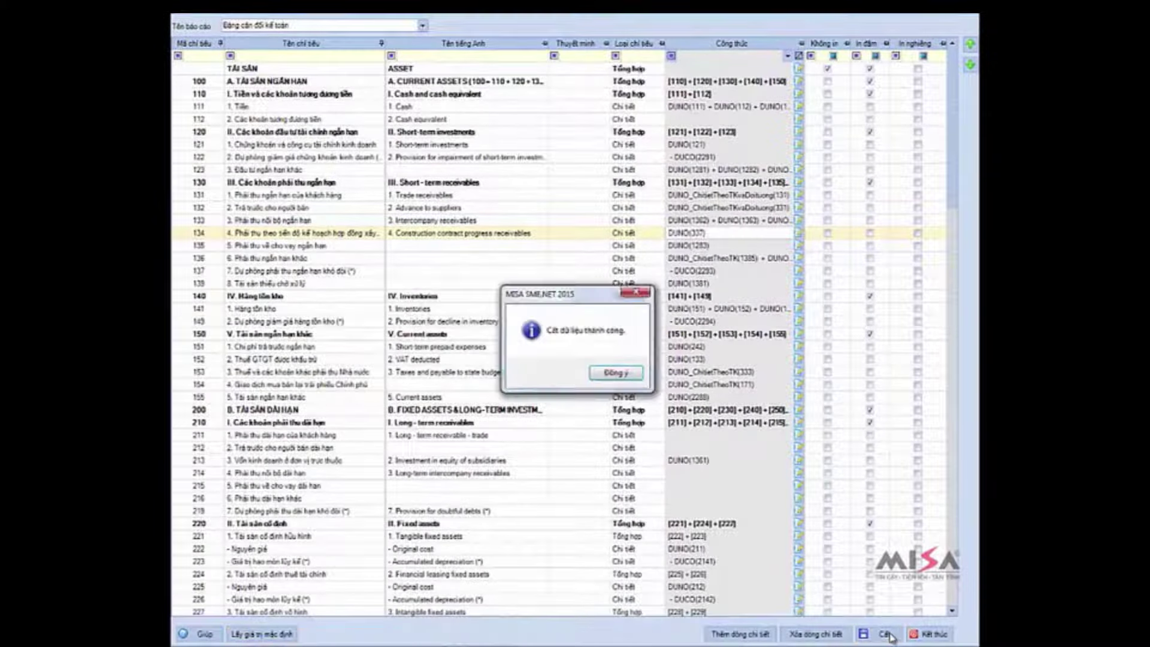
{"action": "left_click", "coordinate": [614, 376]}
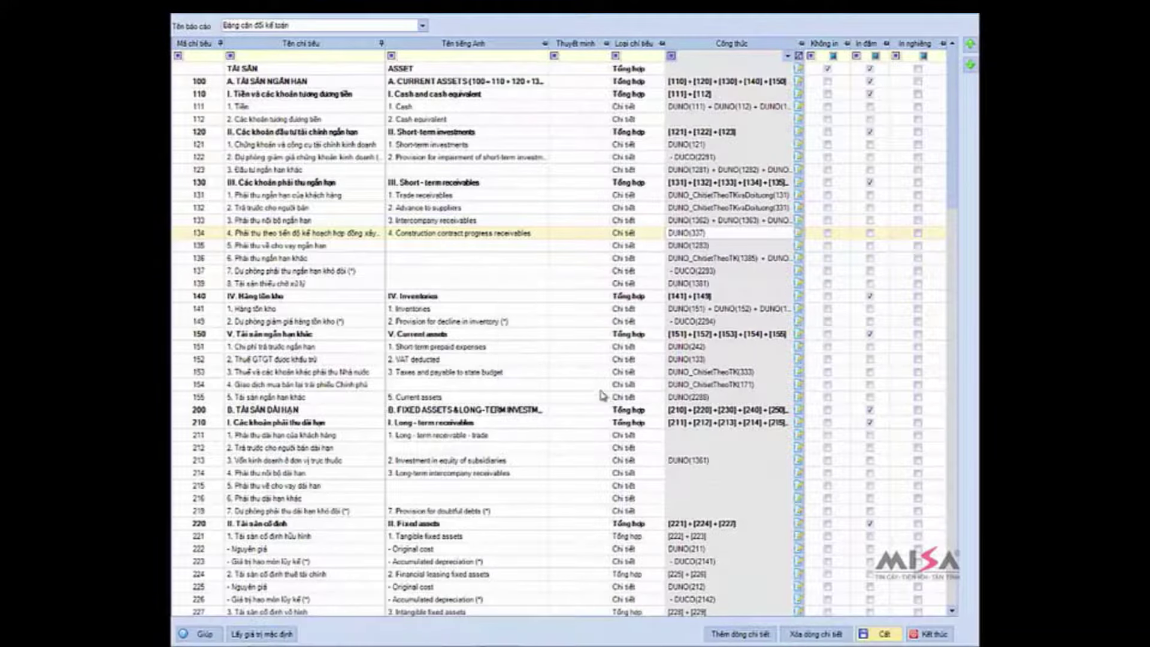
Step: Add a detail row below item 255 with code 135, name "5. Phải thu về cho vay ngắn hạn" and item type Chi tiết
{"action": "scroll", "coordinate": [624, 370], "scroll_direction": "down", "scroll_amount": 7}
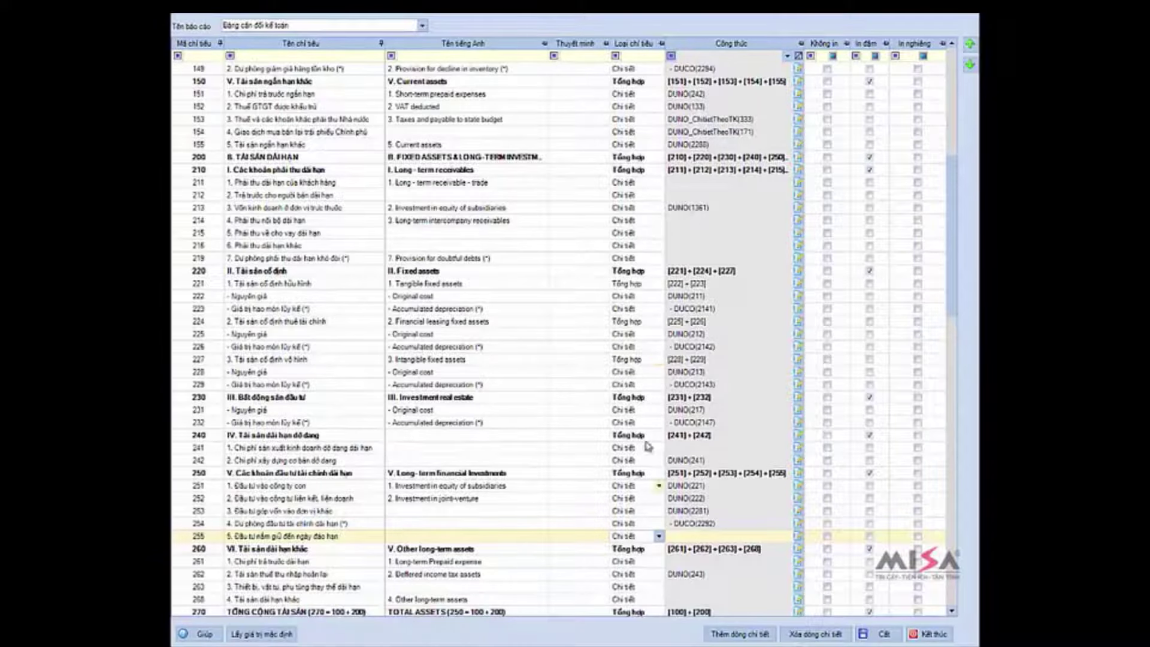
{"action": "left_click", "coordinate": [758, 640]}
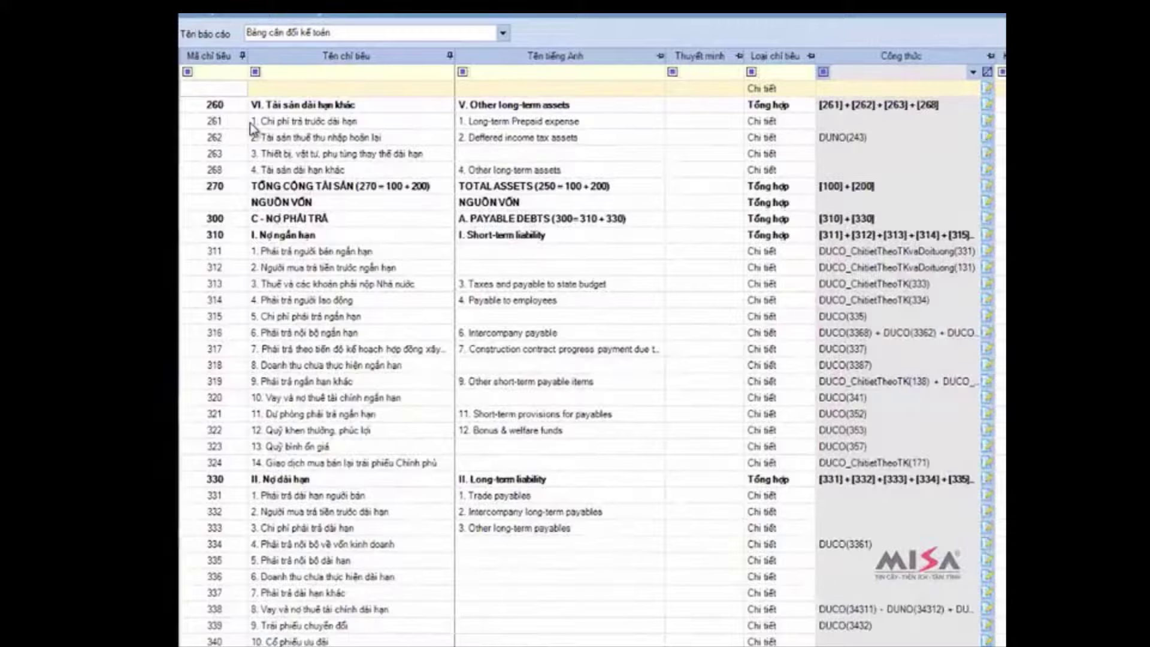
{"action": "type", "text": "135"}
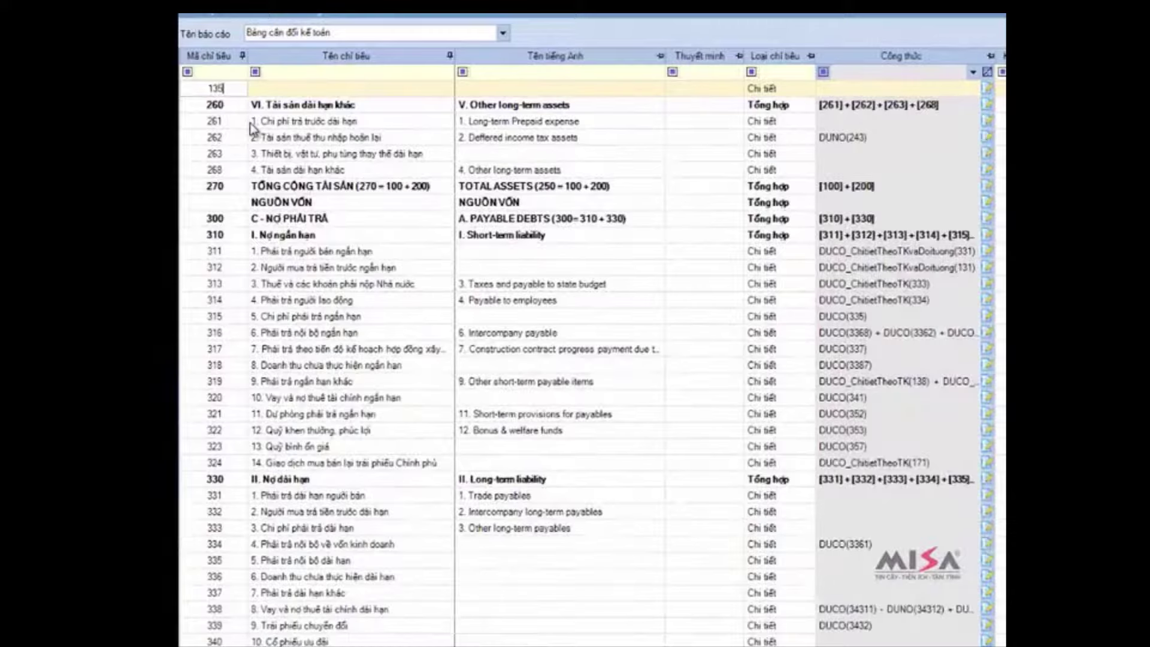
{"action": "key", "text": "Tab"}
{"action": "type", "text": "5."}
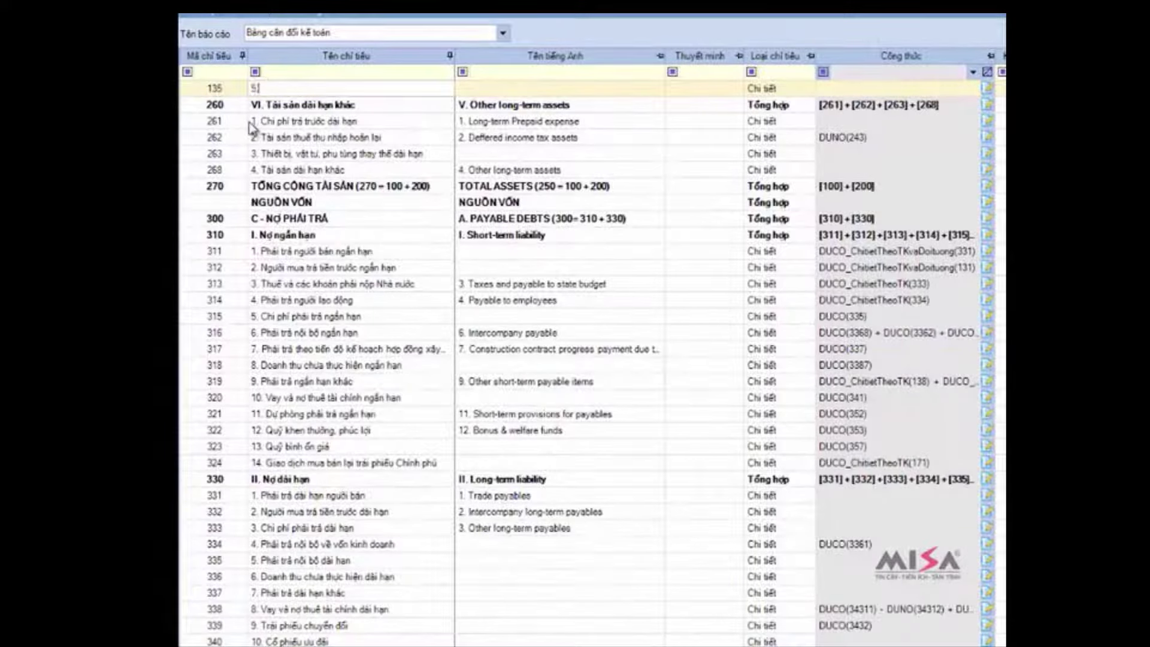
{"action": "type", "text": " Phải thu về cho vay ngắn hạn"}
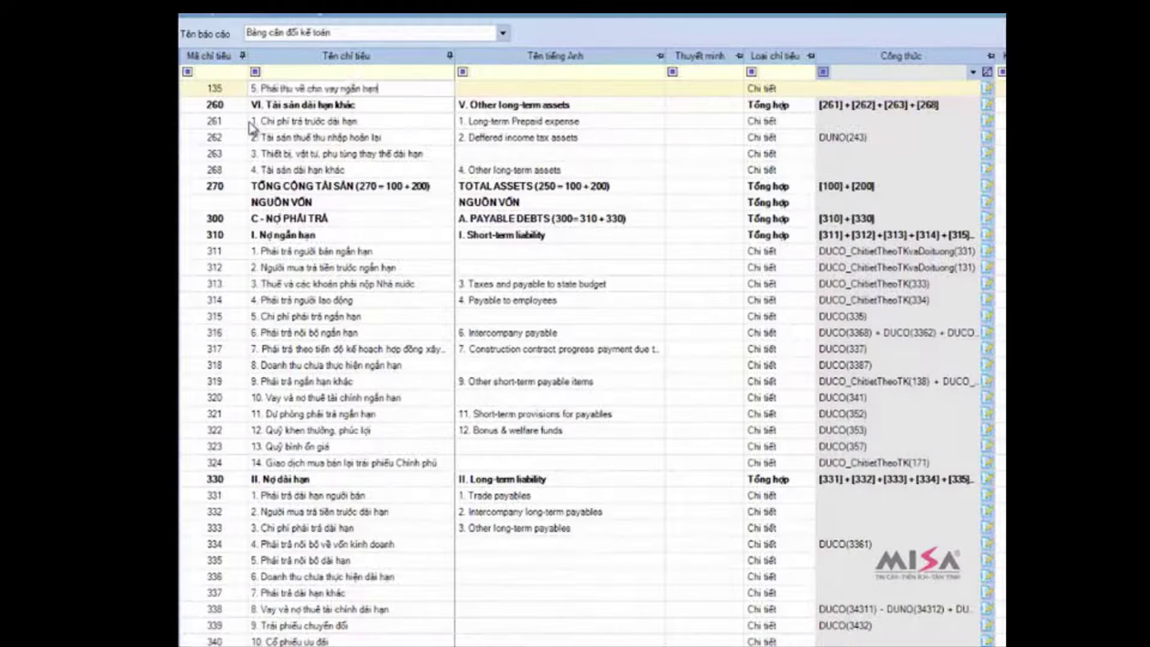
{"action": "key", "text": "Tab"}
{"action": "key", "text": "Tab"}
{"action": "left_click", "coordinate": [773, 88]}
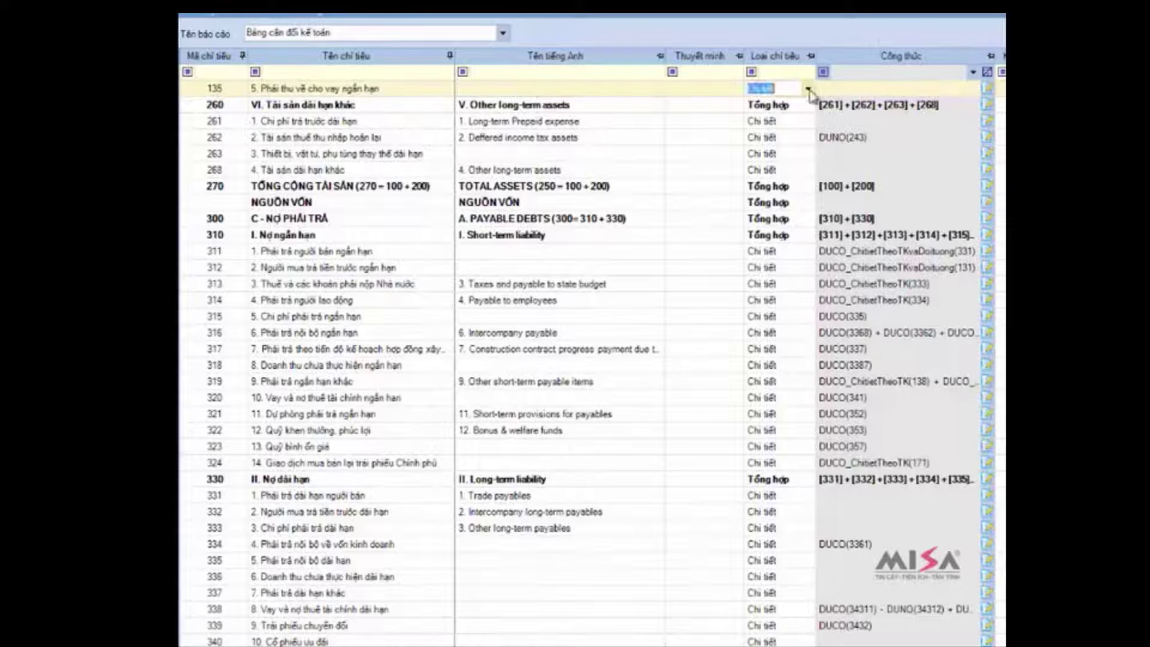
{"action": "left_click", "coordinate": [808, 88]}
{"action": "left_click", "coordinate": [794, 105]}
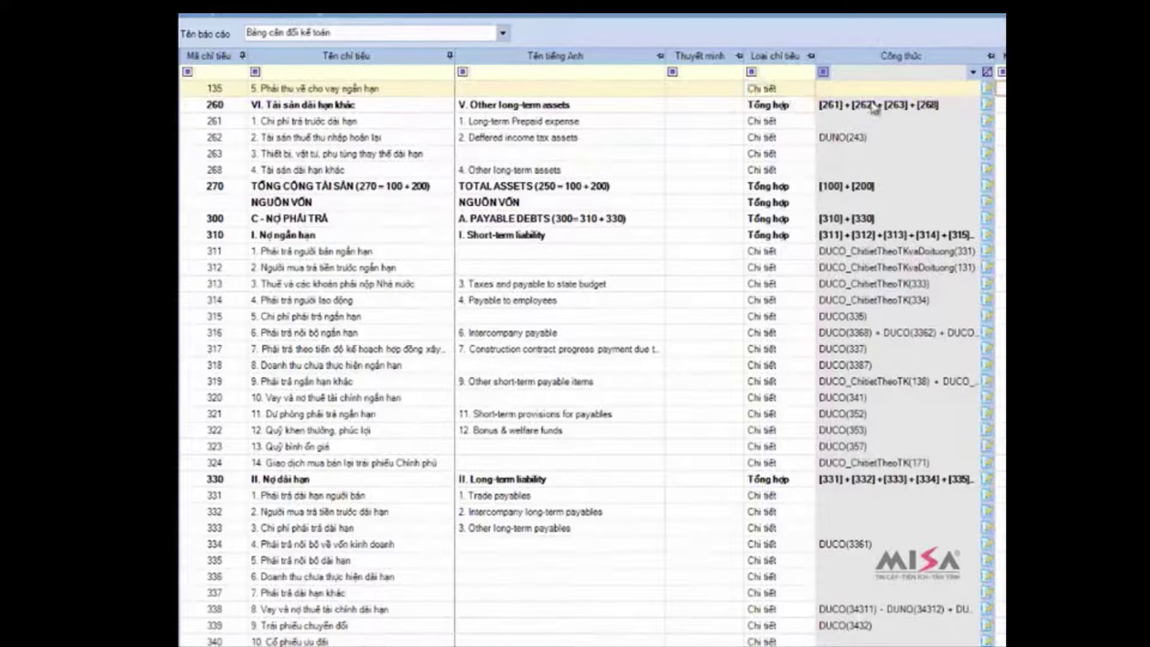
Step: Build the formula of the new item 135 as one line with symbol DUNO and account 1281, and accept it
{"action": "left_click", "coordinate": [989, 94]}
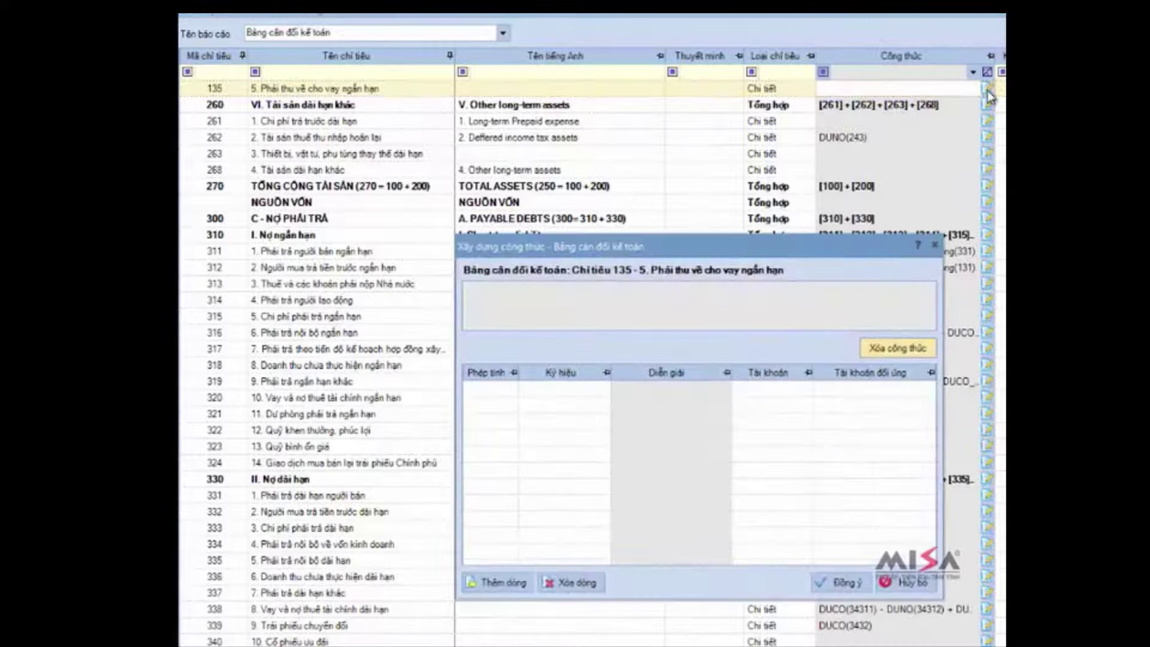
{"action": "left_click", "coordinate": [520, 581]}
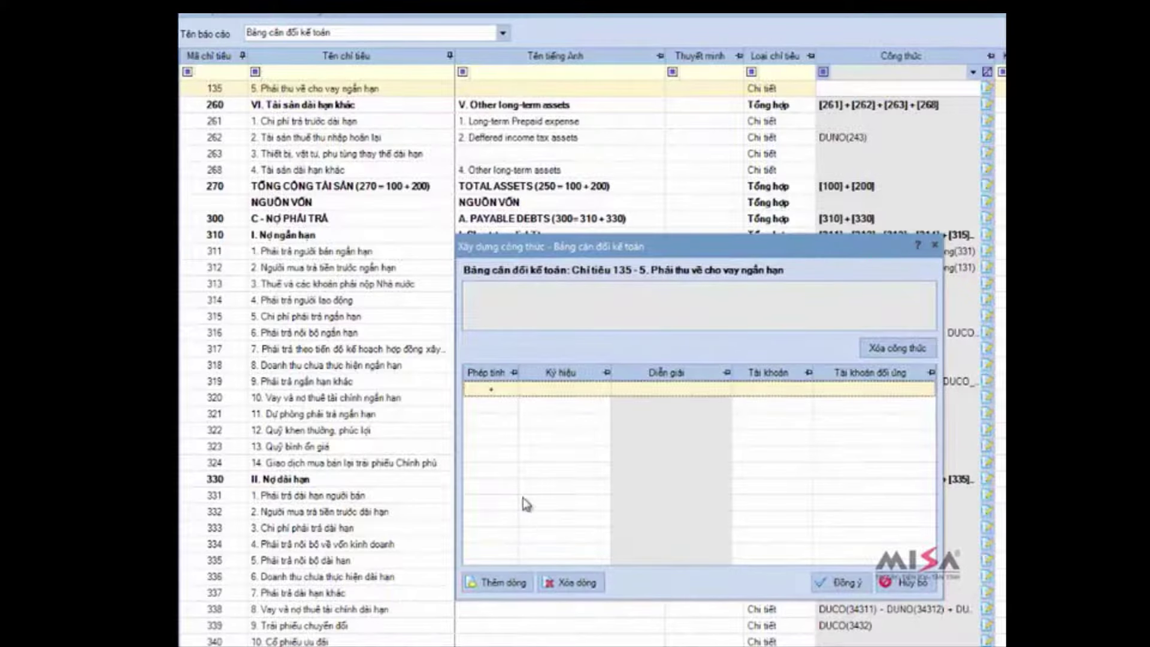
{"action": "left_click", "coordinate": [603, 390]}
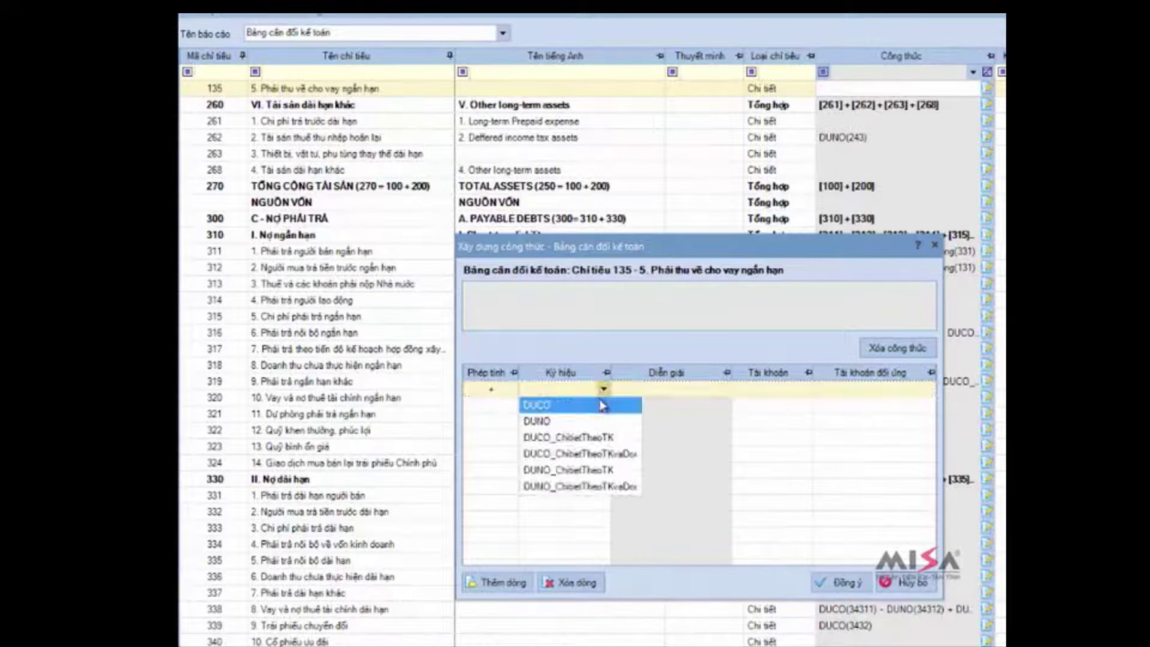
{"action": "left_click", "coordinate": [584, 422]}
{"action": "left_click", "coordinate": [789, 389]}
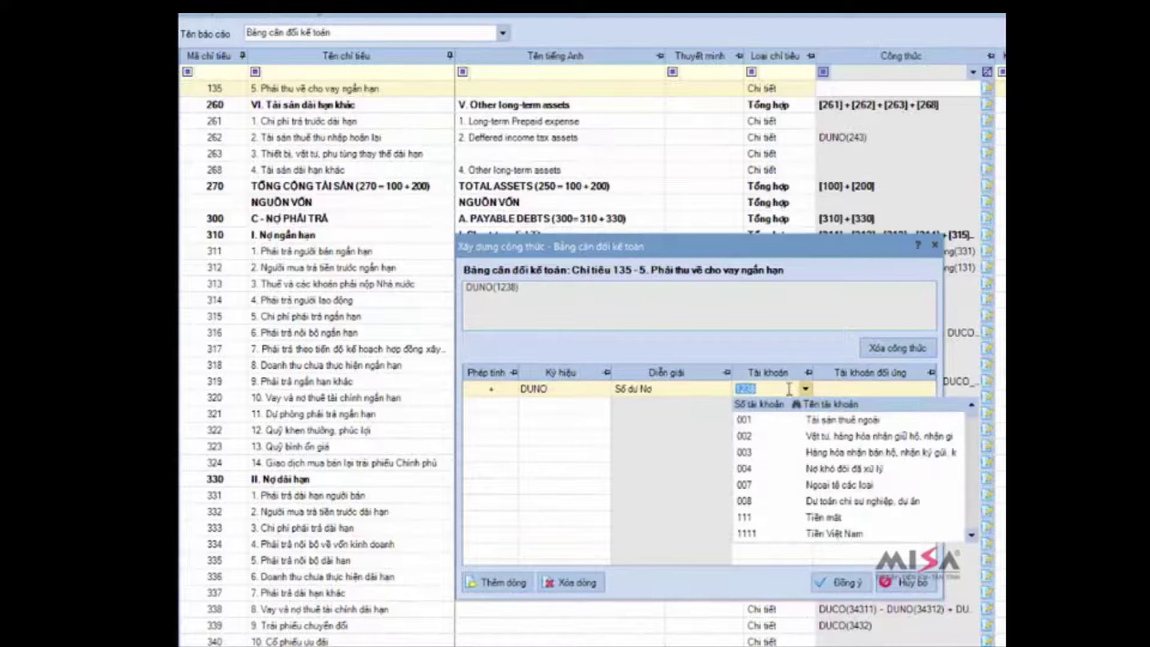
{"action": "type", "text": "12"}
{"action": "type", "text": "81"}
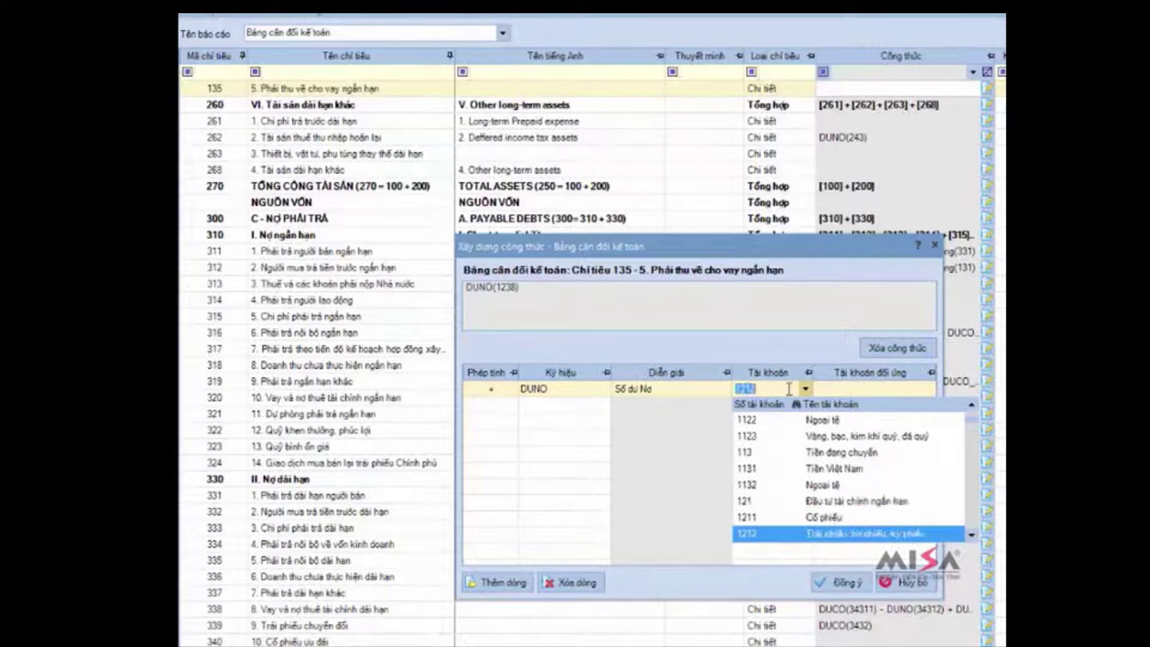
{"action": "key", "text": "Return"}
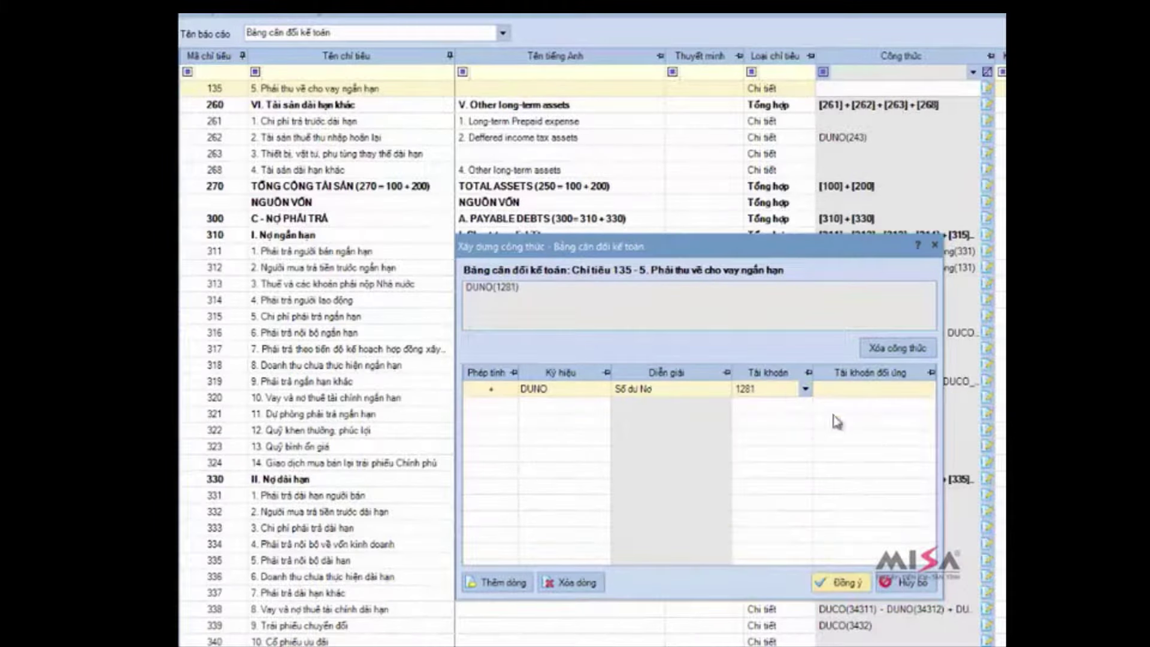
{"action": "left_click", "coordinate": [858, 583]}
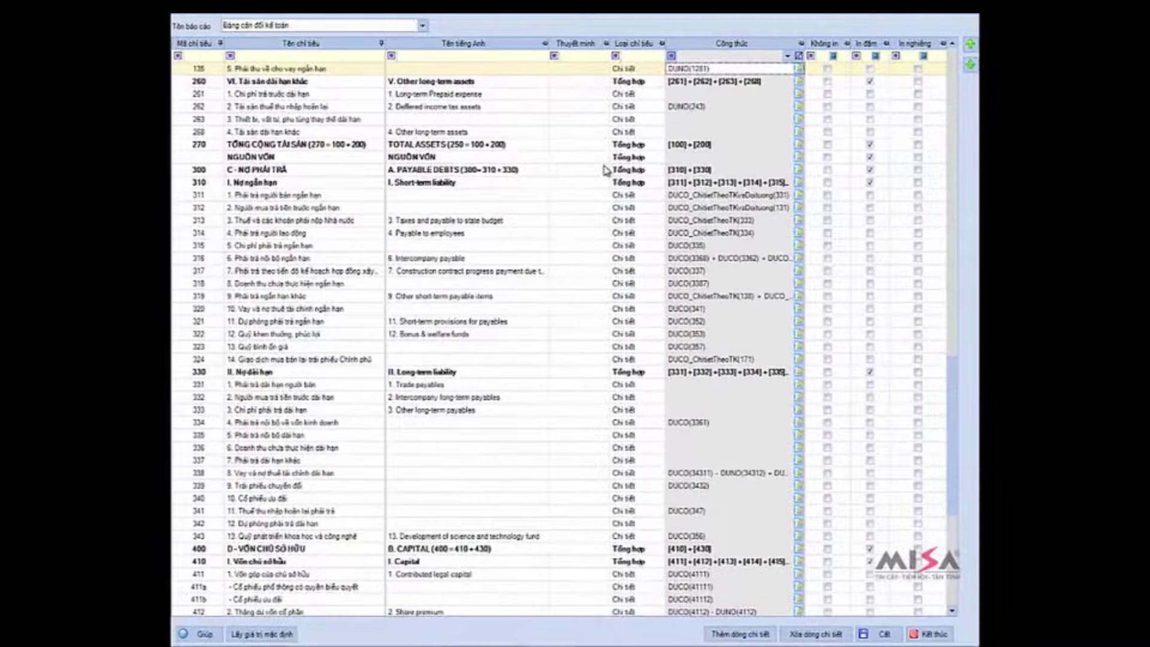
Step: Move the new item 135 row down below item 268, Tài sản dài hạn khác
{"action": "left_click", "coordinate": [969, 66]}
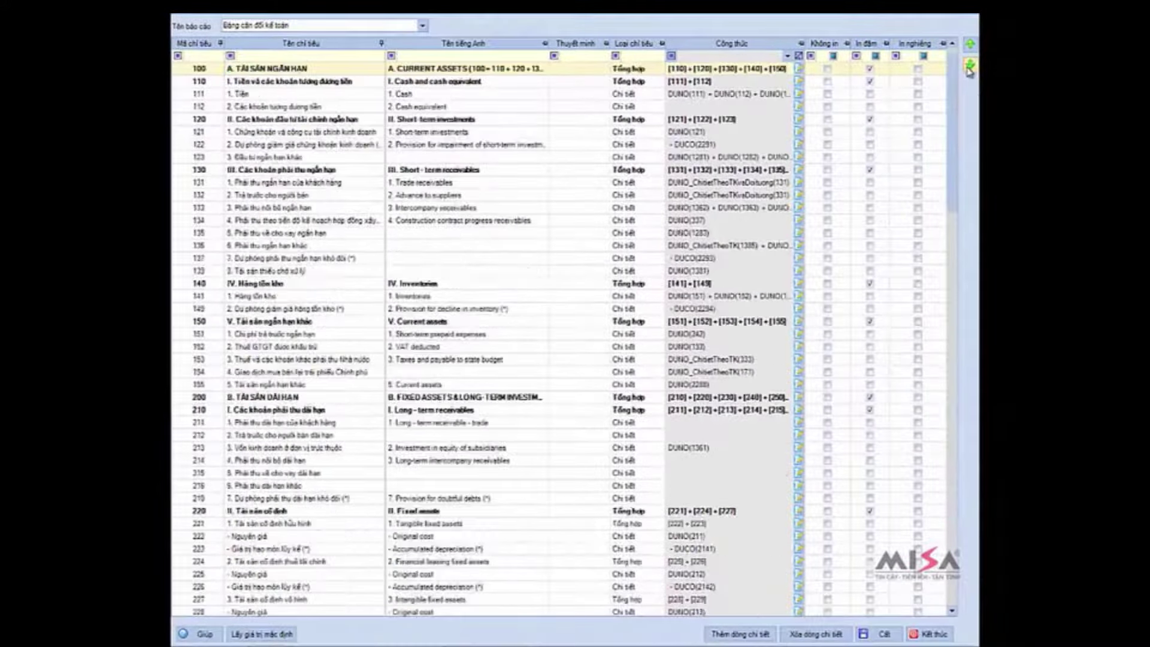
{"action": "left_click", "coordinate": [969, 66]}
{"action": "left_click", "coordinate": [969, 66]}
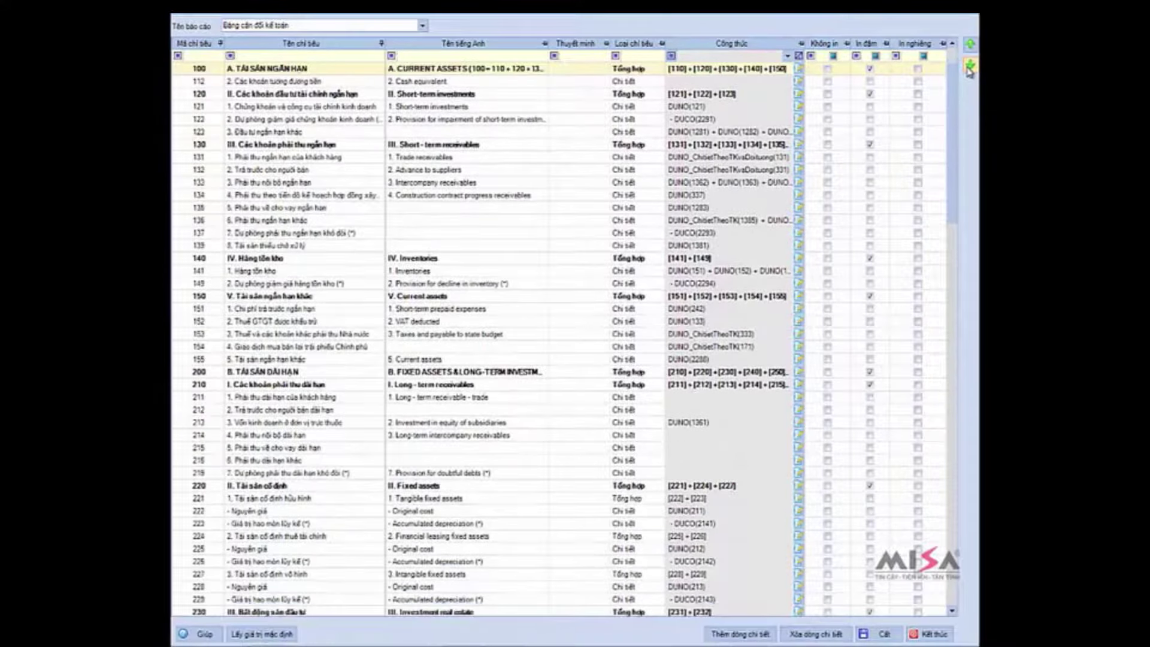
{"action": "left_click", "coordinate": [969, 66]}
{"action": "left_click", "coordinate": [971, 67]}
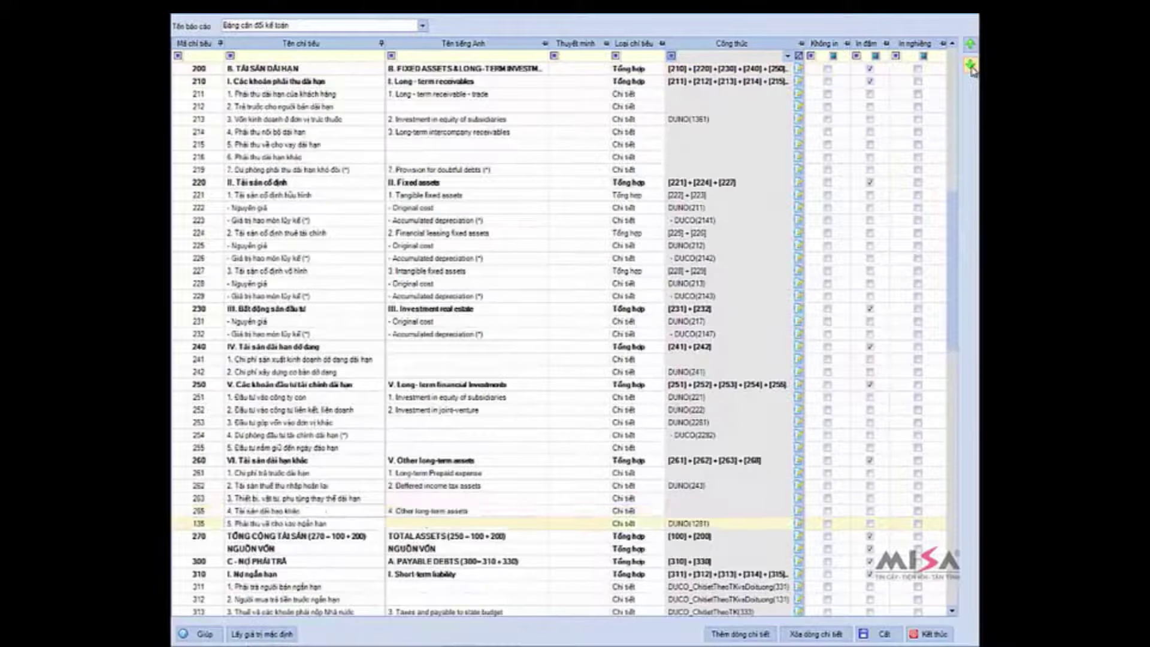
Step: Delete the detail row with code 135, Phải thu về cho vay ngắn hạn, below item 268 and save the report setup
{"action": "left_click", "coordinate": [210, 523]}
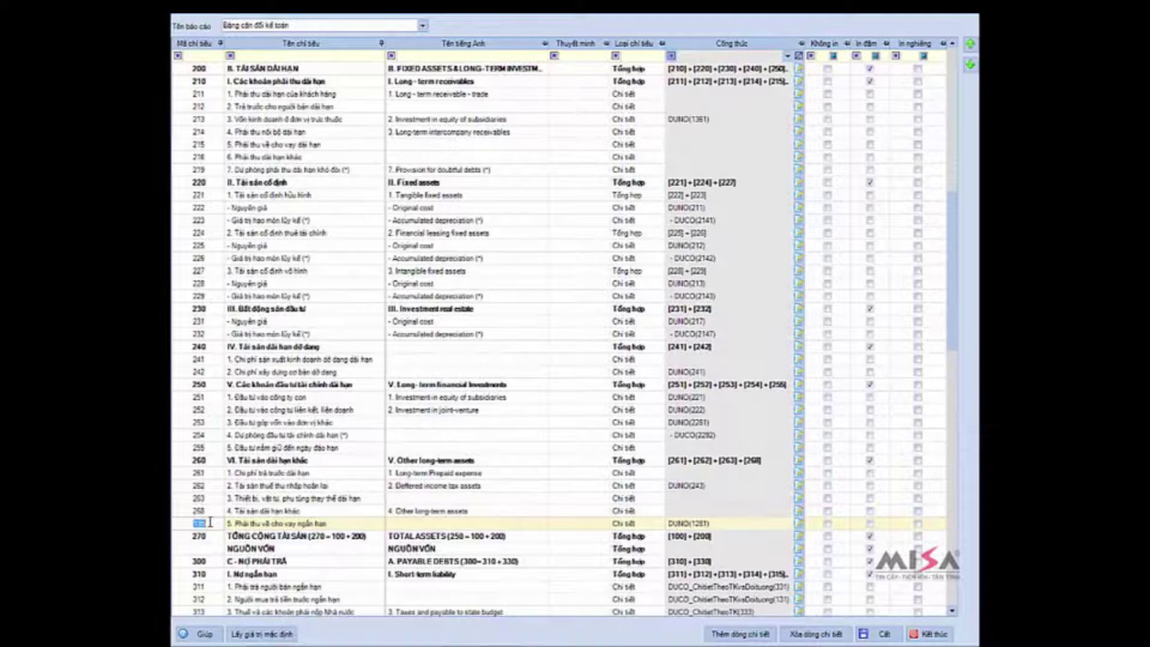
{"action": "left_click", "coordinate": [309, 527]}
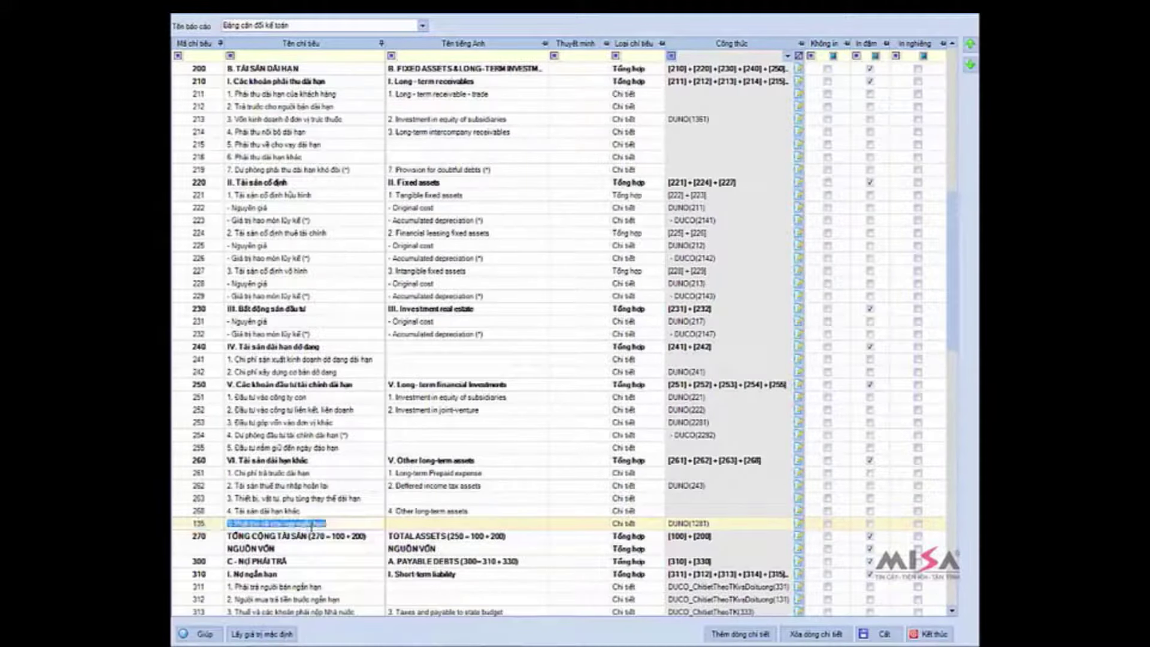
{"action": "left_click", "coordinate": [816, 634]}
{"action": "left_click", "coordinate": [566, 410]}
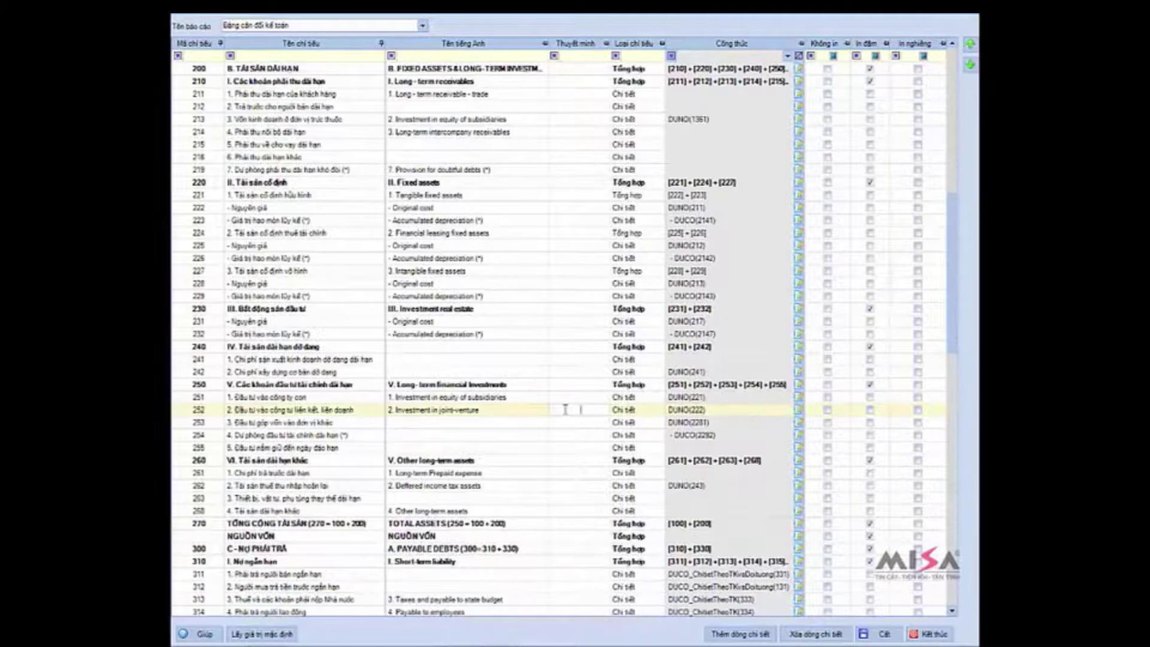
{"action": "left_click", "coordinate": [880, 634]}
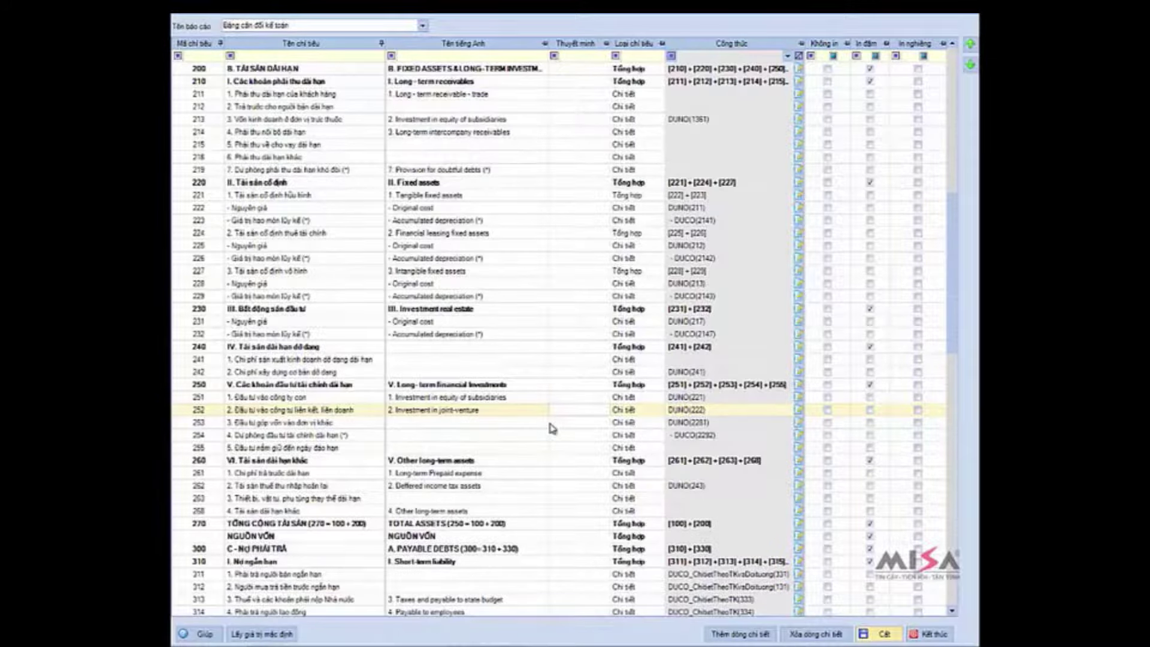
Step: Look through the reports available for formula setup, keeping Bảng cân đối kế toán, and close both the setup and the financial report
{"action": "left_click", "coordinate": [423, 26]}
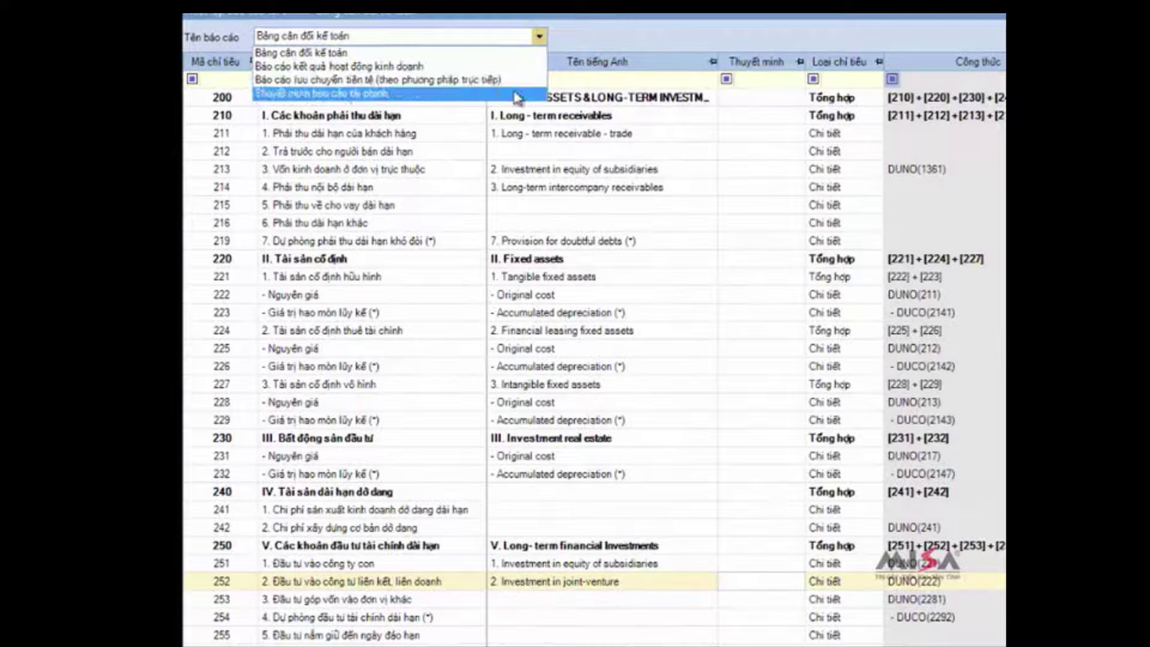
{"action": "left_click", "coordinate": [667, 228]}
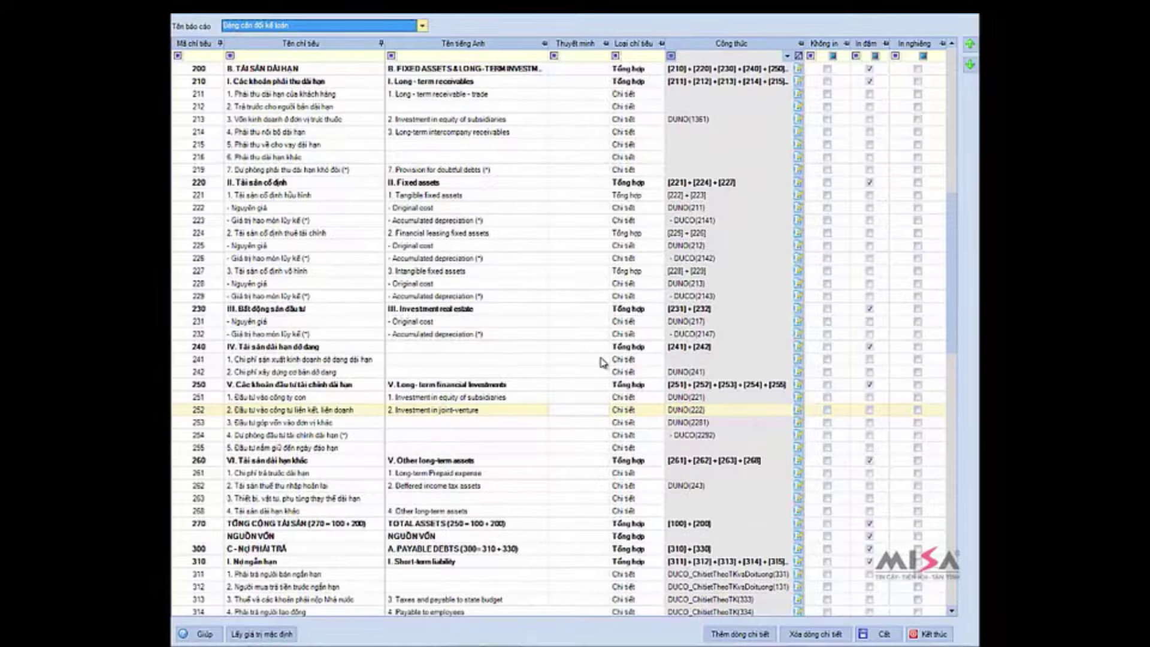
{"action": "left_click", "coordinate": [931, 637]}
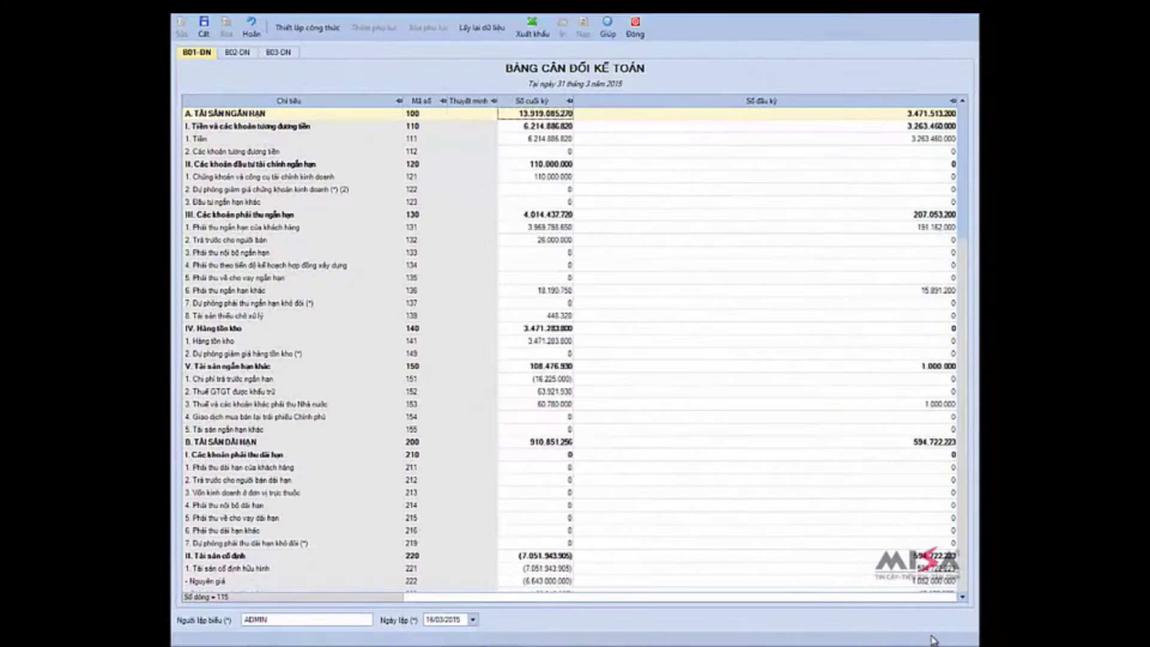
{"action": "left_click", "coordinate": [635, 30]}
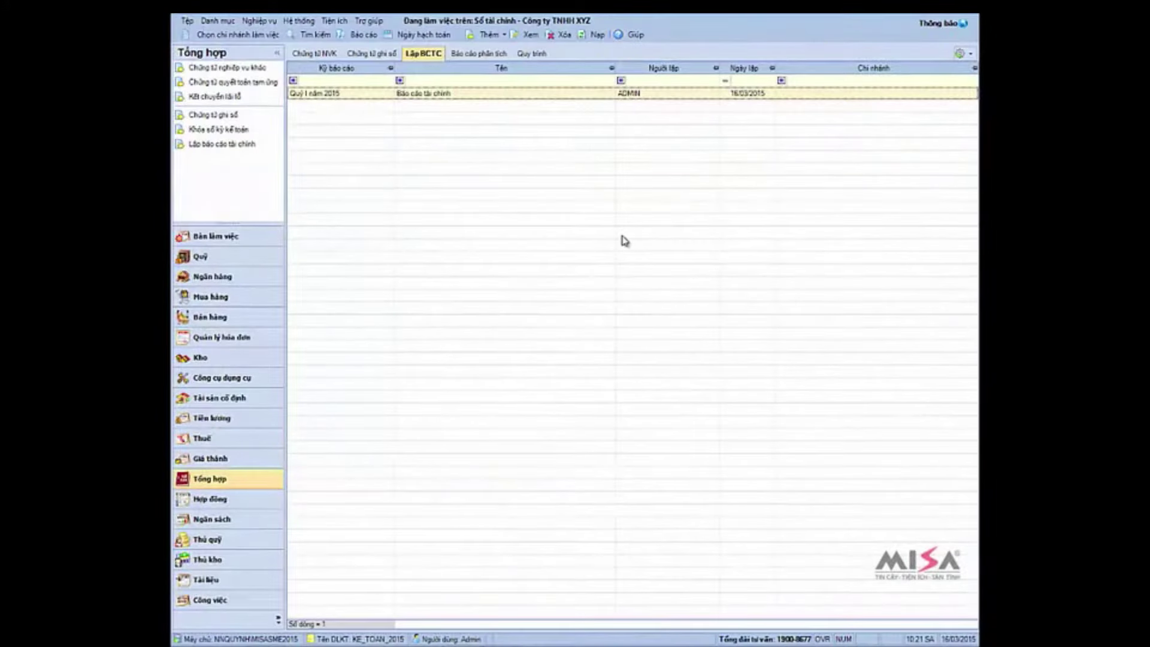